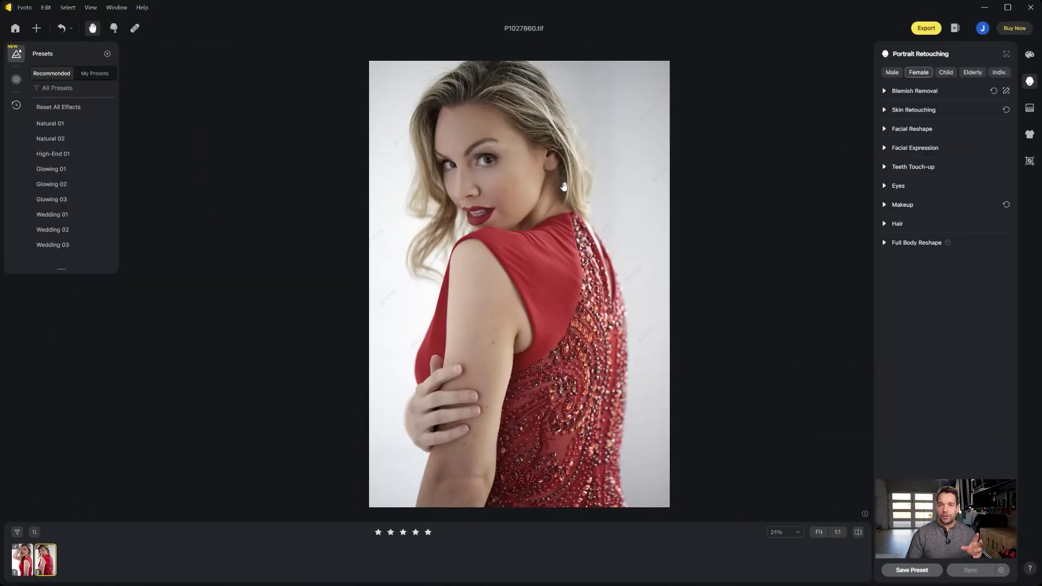
Set Removing Red Veins in the Eyes section to 67 after trying 100, then collapse Eyes.
left_click(887, 188)
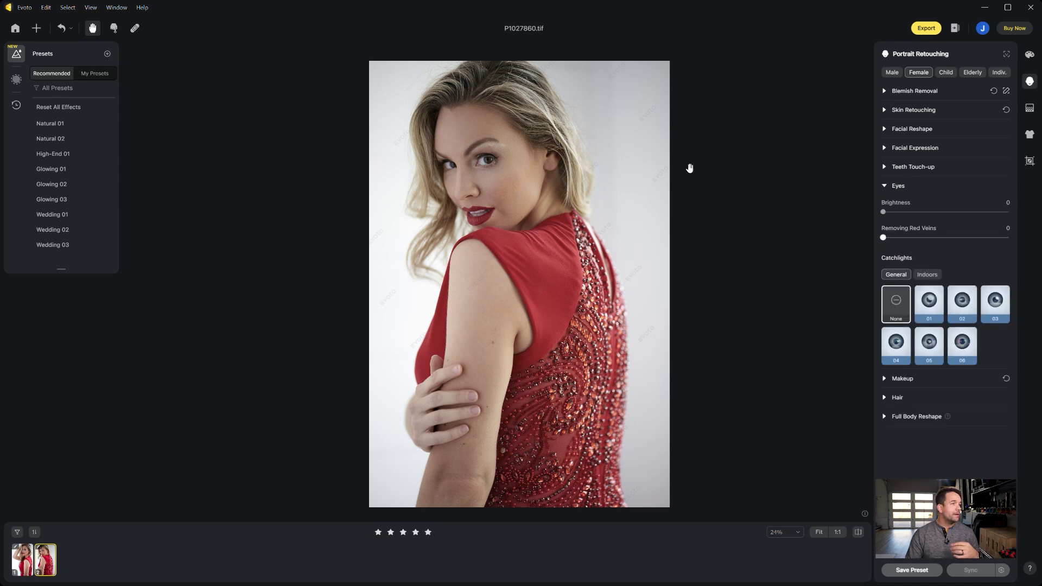
scroll(490, 157, "up", 5)
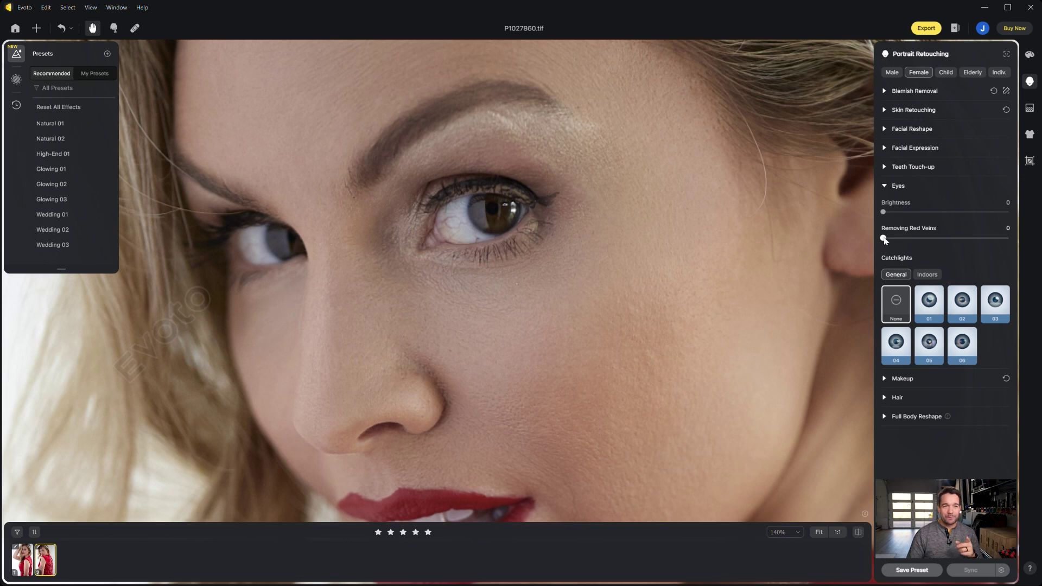
left_click_drag(976, 239, 1011, 239)
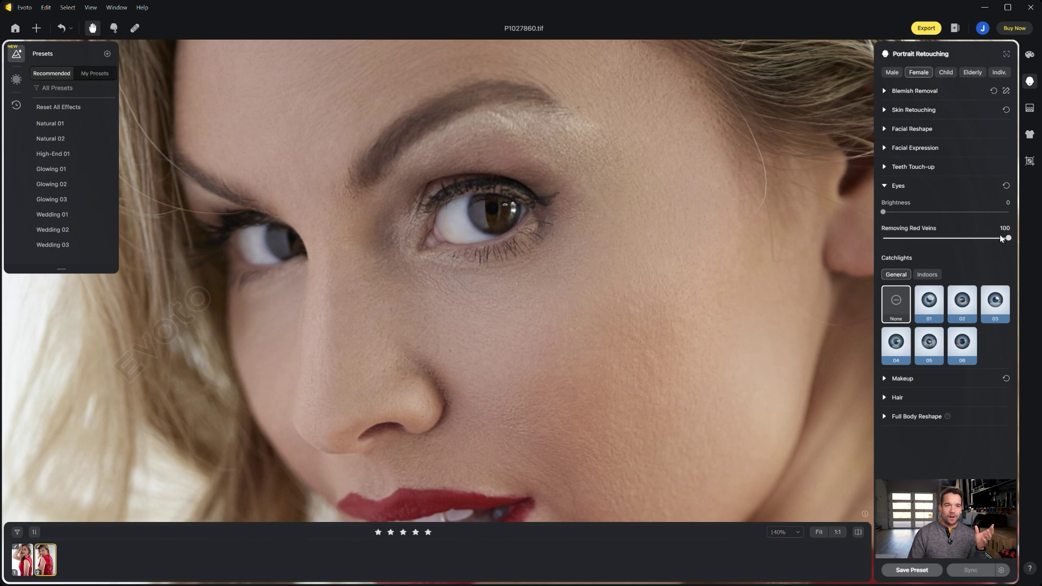
left_click_drag(1005, 240, 969, 239)
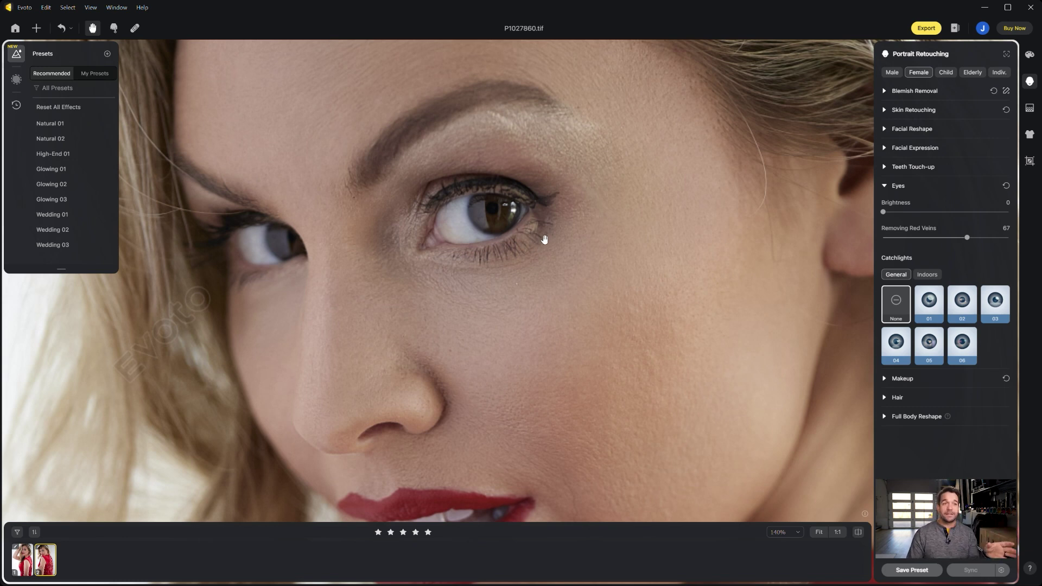
left_click(886, 186)
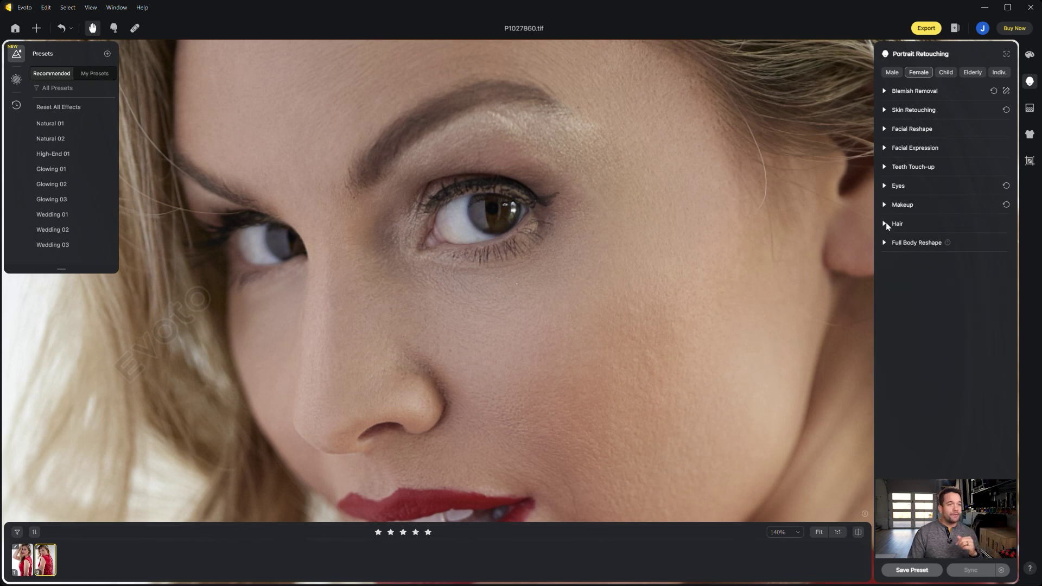
Expand the Hair section and set Remove Stray Hairs to 100.
left_click(884, 224)
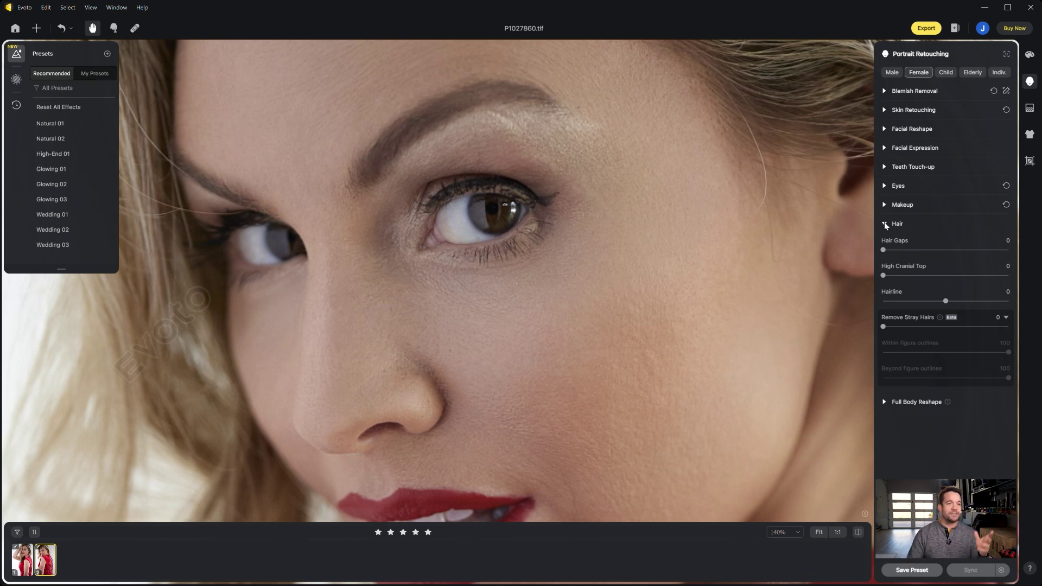
left_click(883, 328)
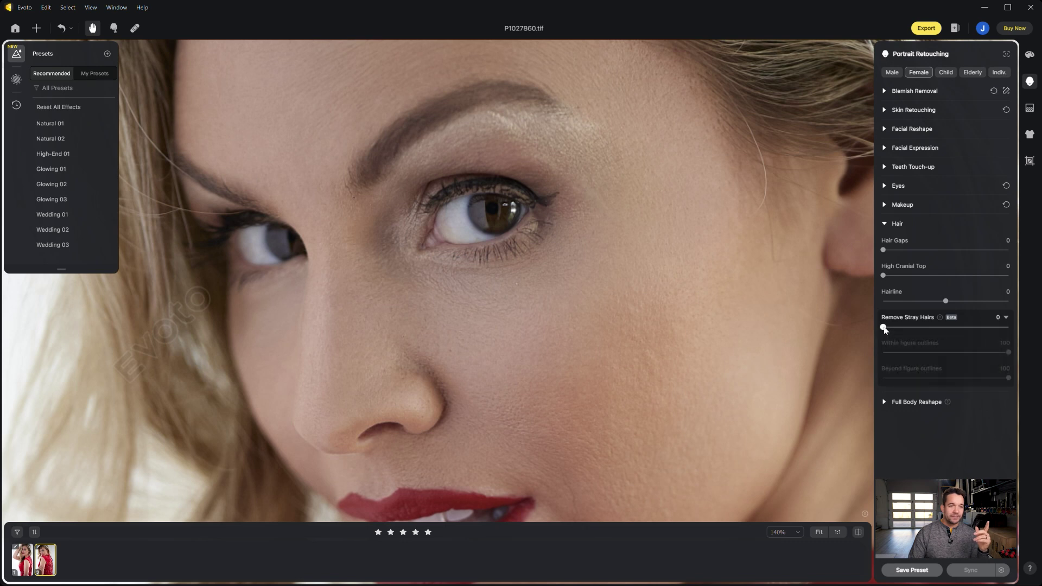
scroll(619, 263, "down", 8)
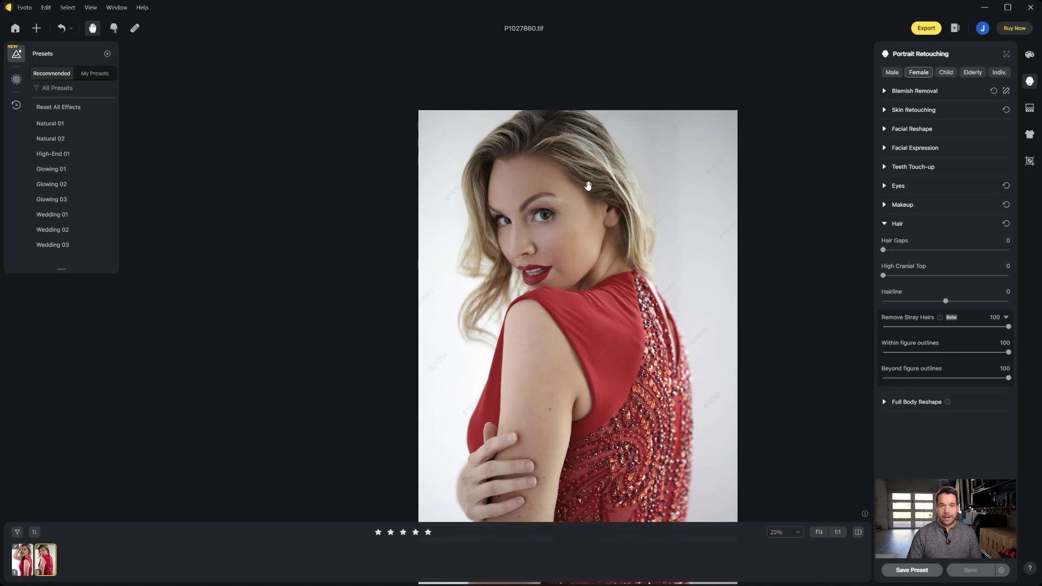
scroll(589, 179, "up", 3)
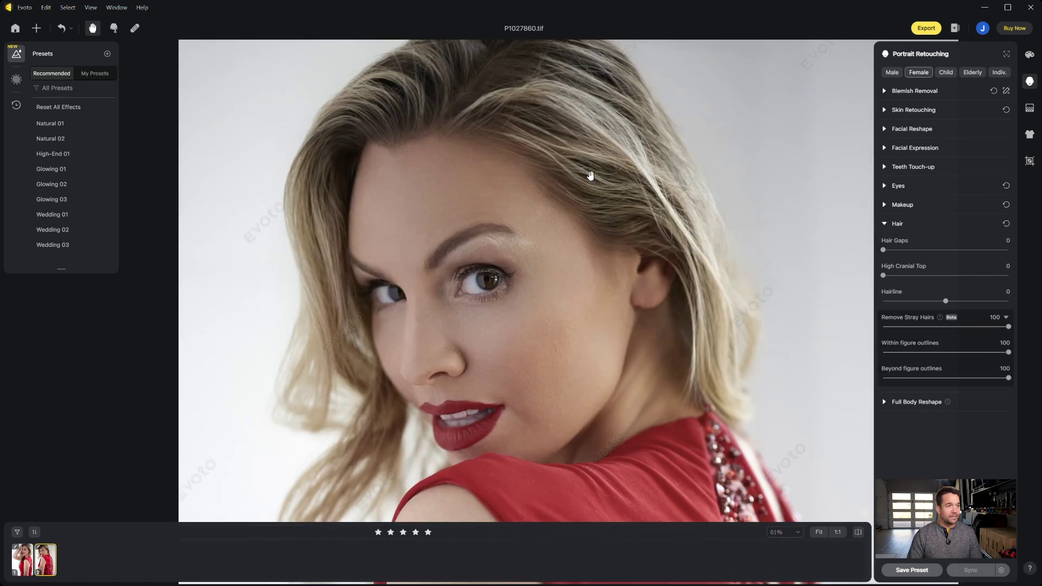
Compare the stray-hair result against the original photo before and after.
left_click(860, 532)
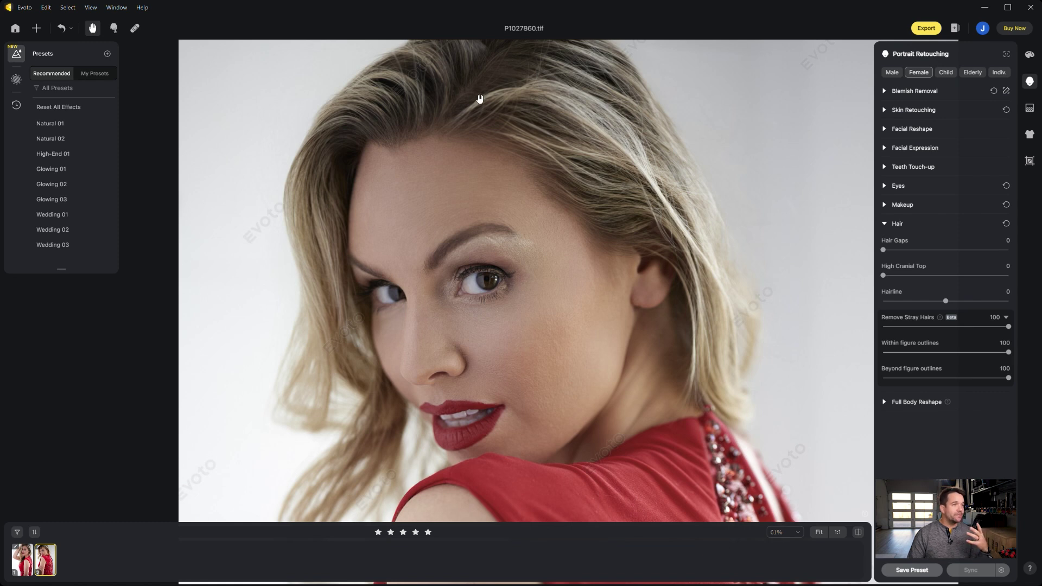
left_click(858, 533)
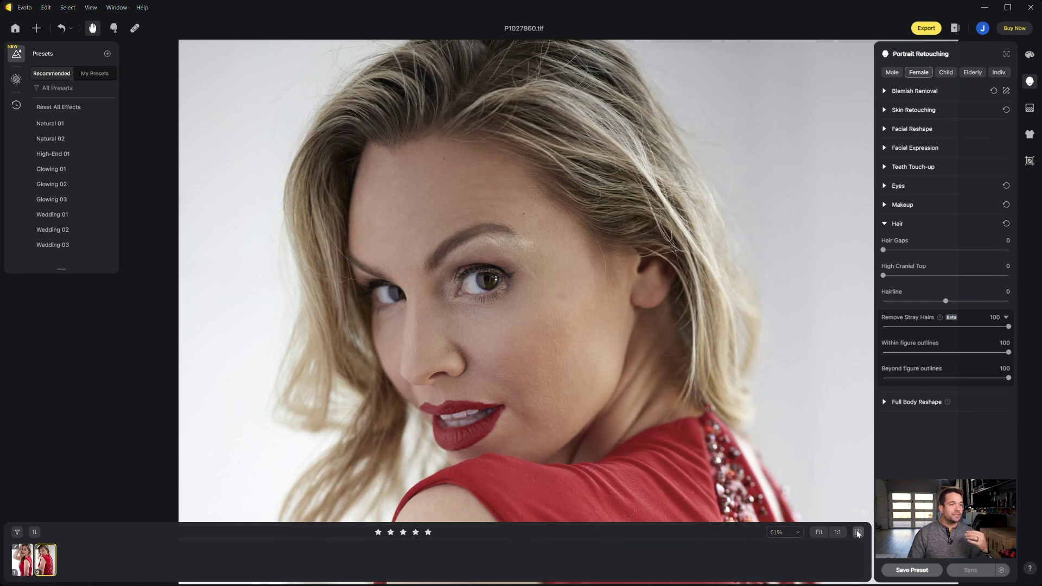
left_click(858, 532)
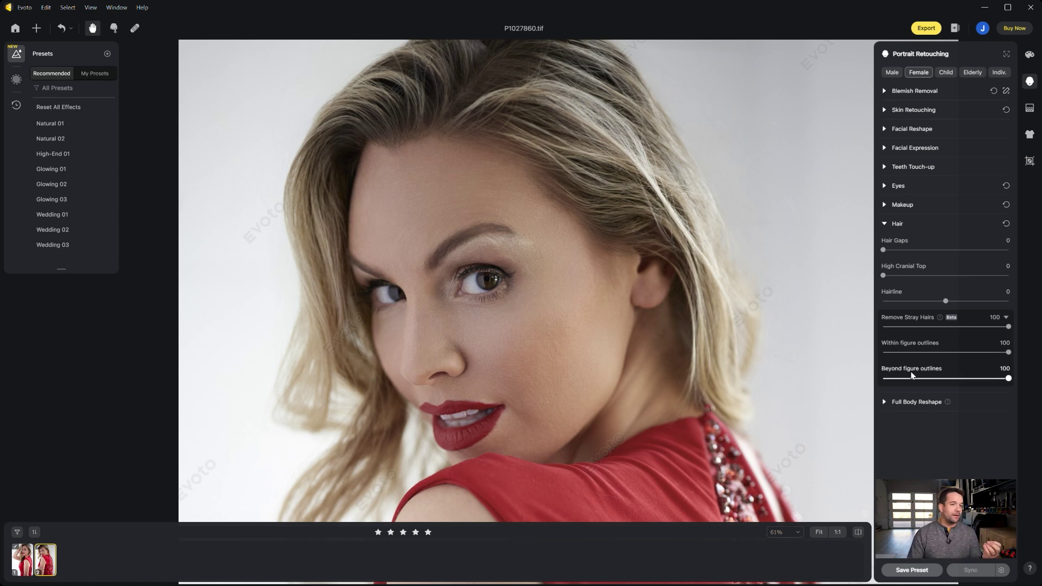
Keep Within figure outlines at 100, lower Beyond figure outlines to 9, and reframe the view.
left_click_drag(1008, 354, 807, 342)
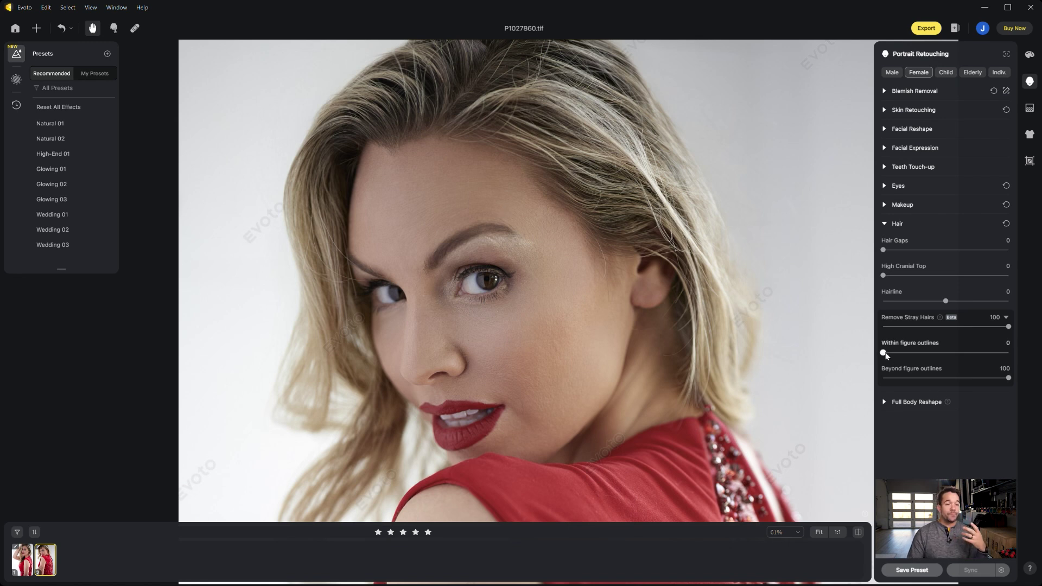
left_click_drag(883, 353, 1008, 352)
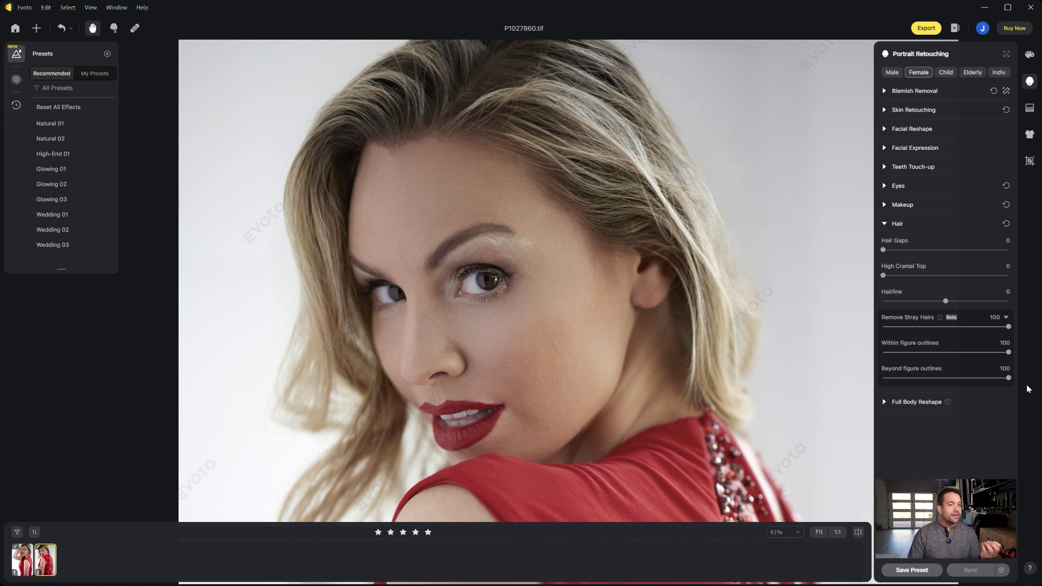
left_click_drag(1009, 379, 984, 379)
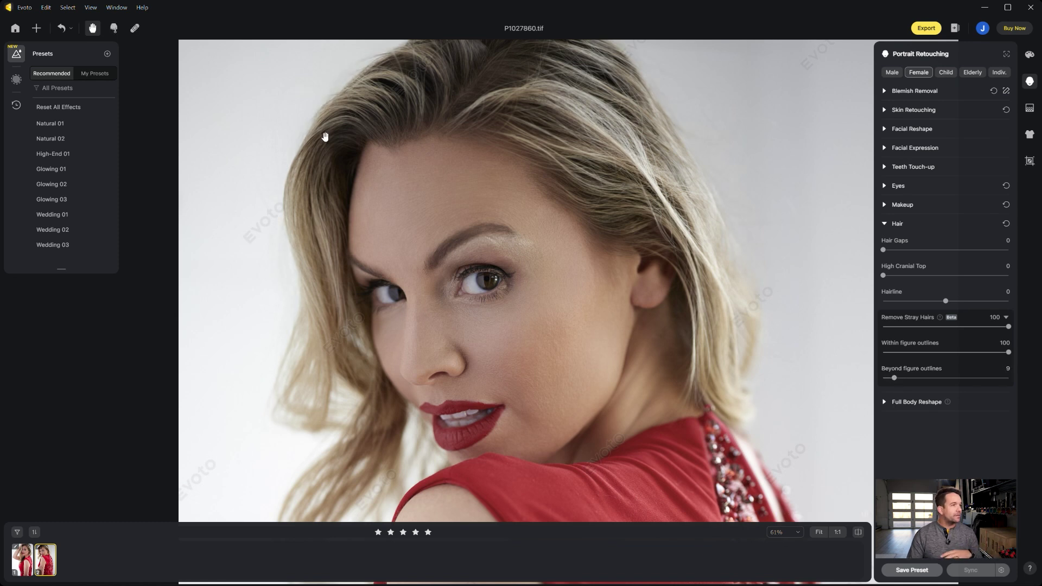
scroll(759, 266, "down", 3)
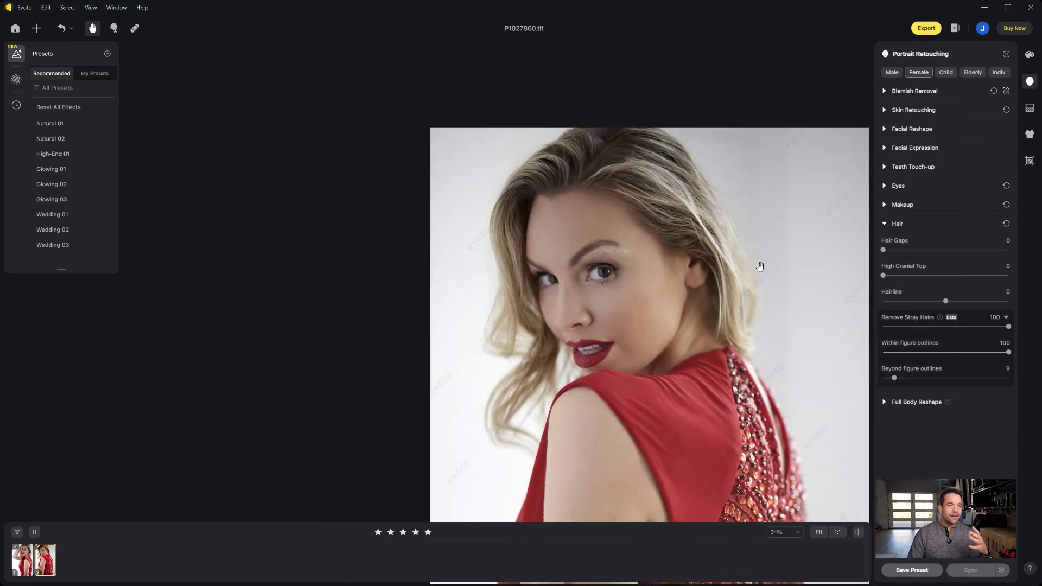
left_click_drag(744, 245, 734, 281)
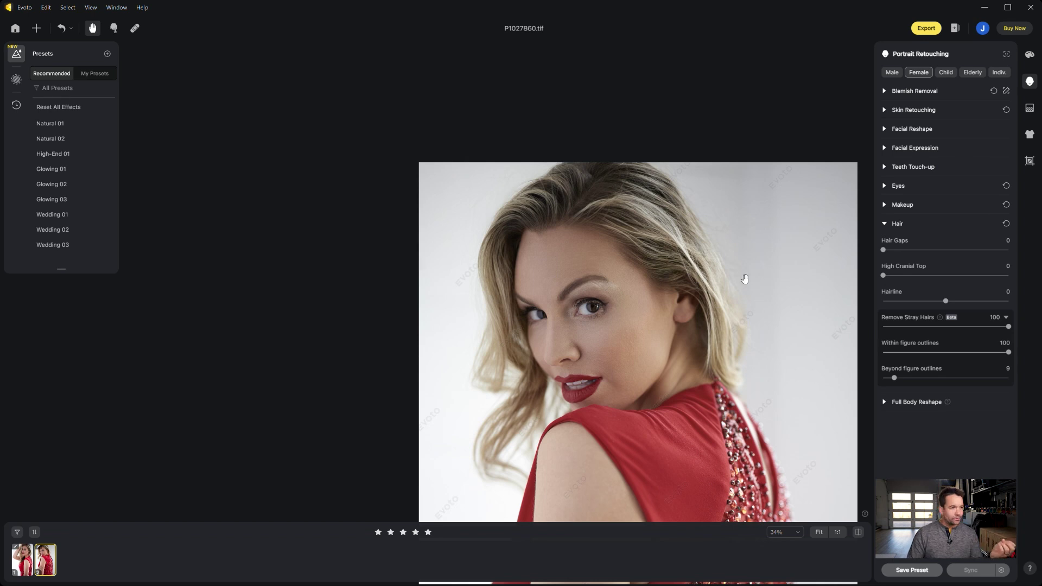
scroll(749, 279, "down", 2)
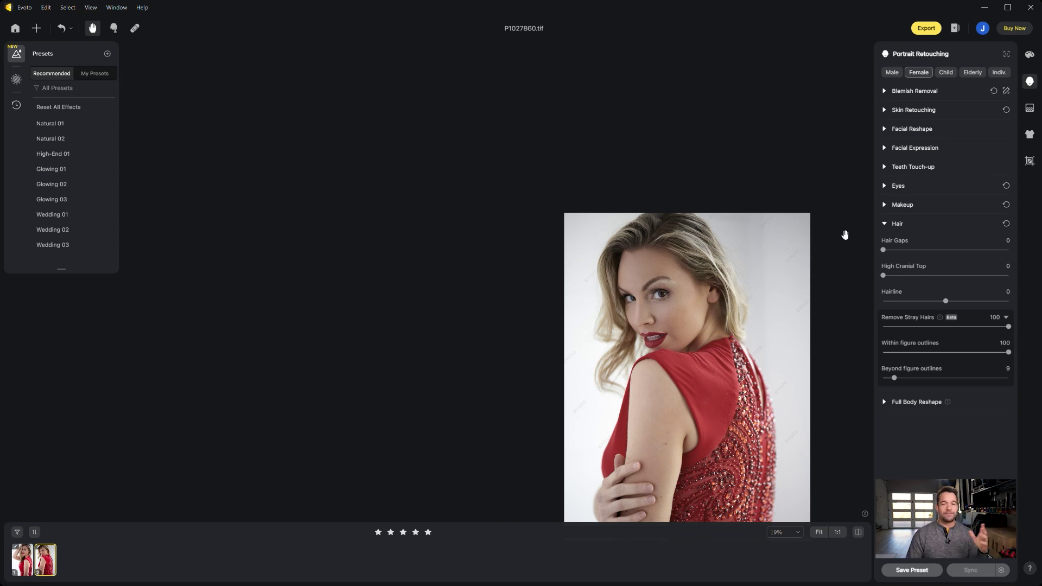
left_click_drag(845, 235, 741, 175)
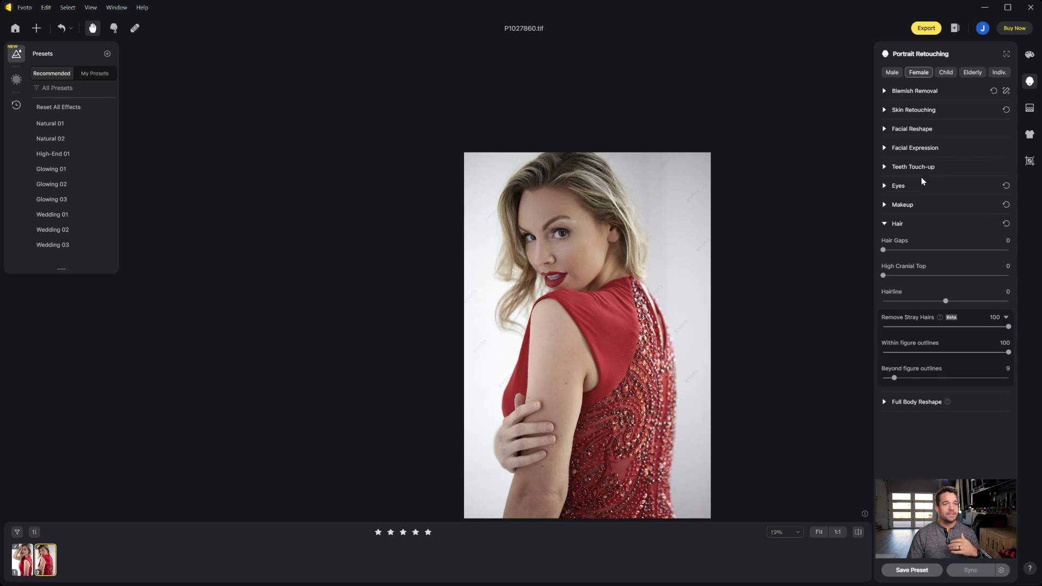
Set De-wrinkle Clothing to 100 in Clothes and Accessories Touch-up.
left_click(1031, 135)
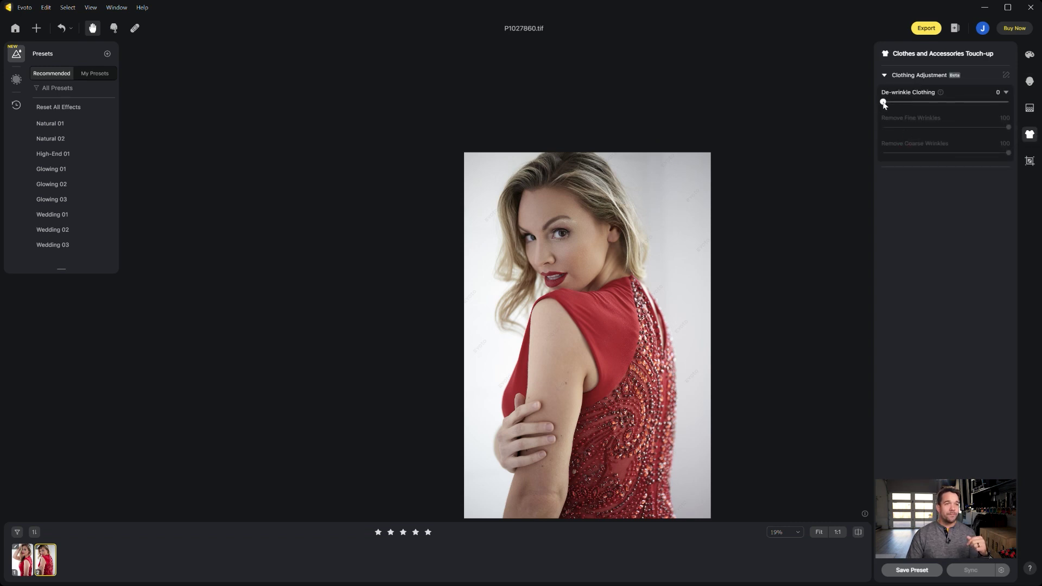
left_click_drag(885, 103, 1009, 101)
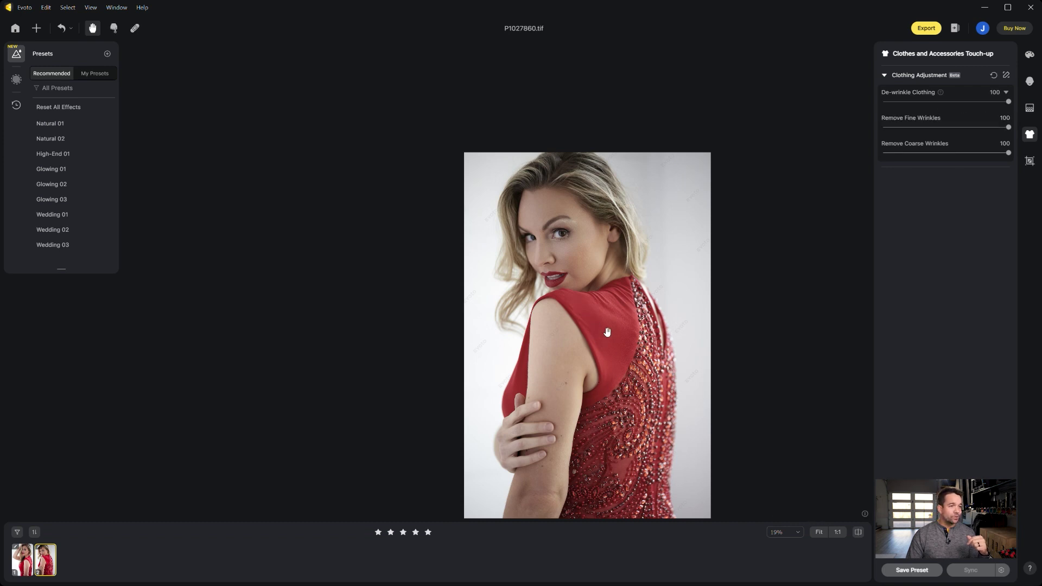
scroll(597, 343, "up", 3)
scroll(597, 344, "up", 2)
left_click_drag(586, 344, 554, 355)
Compare the de-wrinkled dress against the original photo before and after.
left_click(858, 533)
left_click(858, 533)
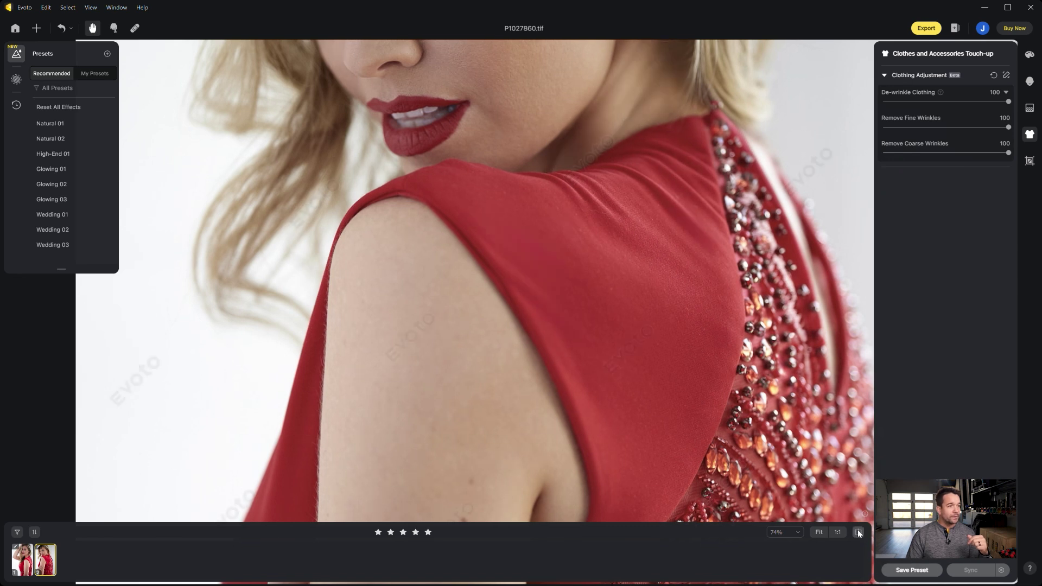
left_click(858, 533)
left_click(858, 533)
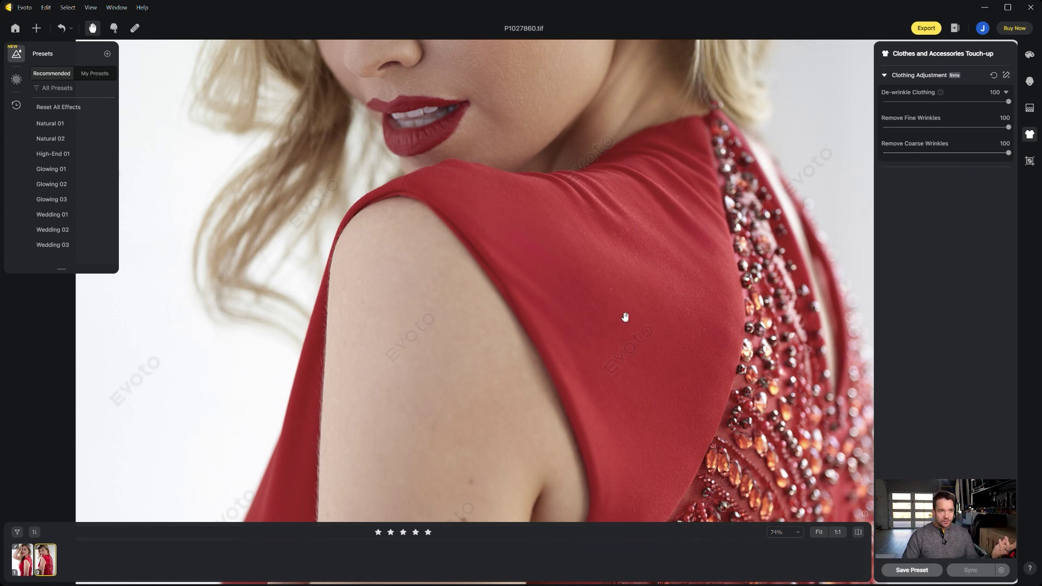
scroll(618, 317, "down", 5)
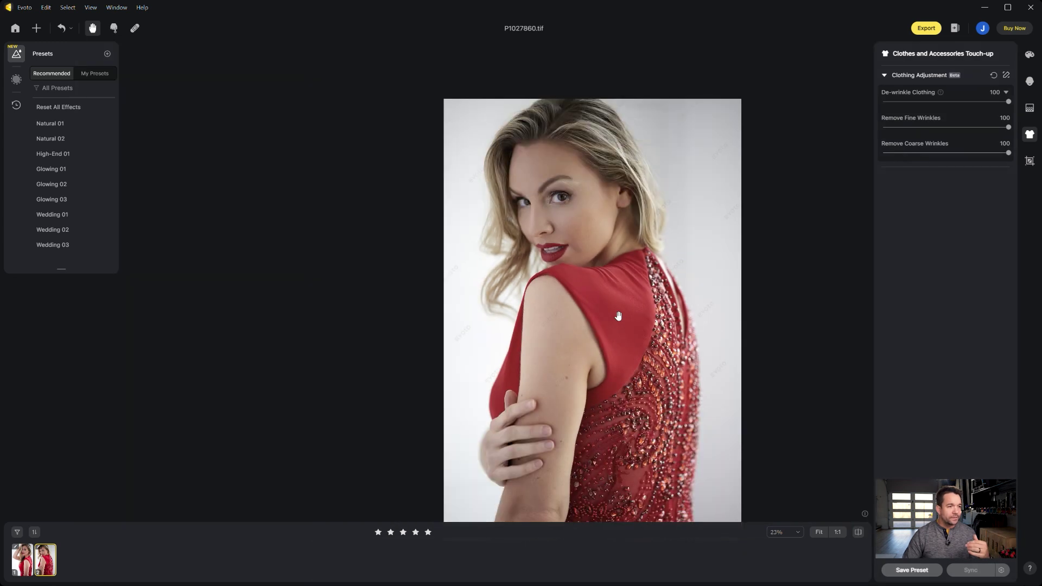
scroll(628, 426, "up", 5)
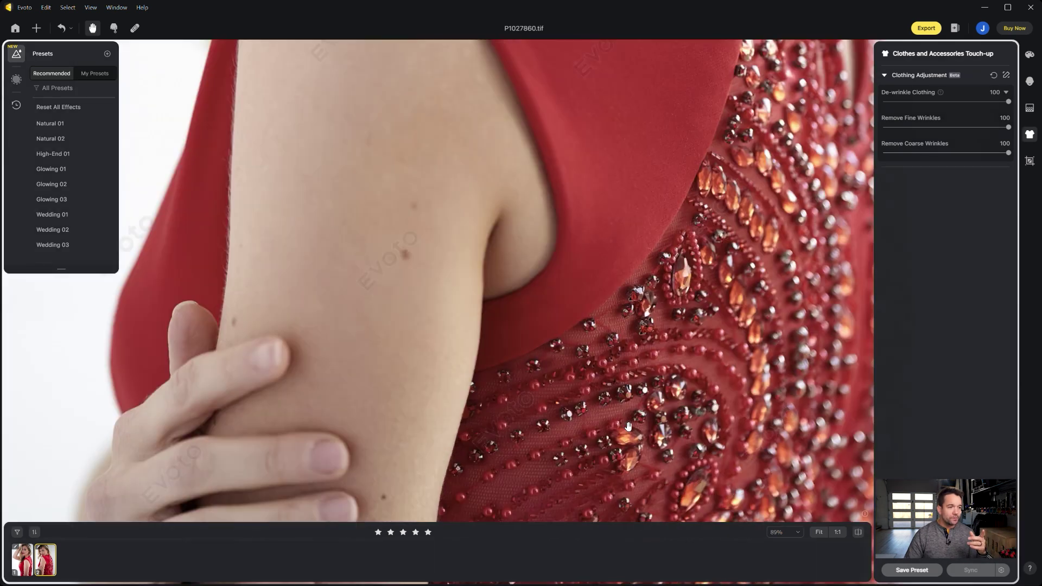
left_click_drag(619, 429, 593, 363)
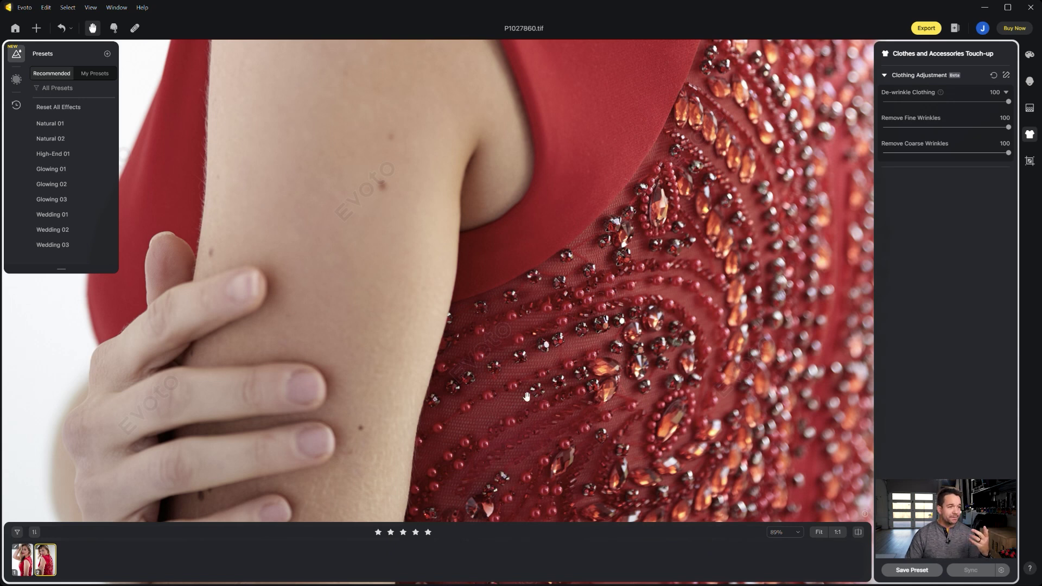
left_click(858, 533)
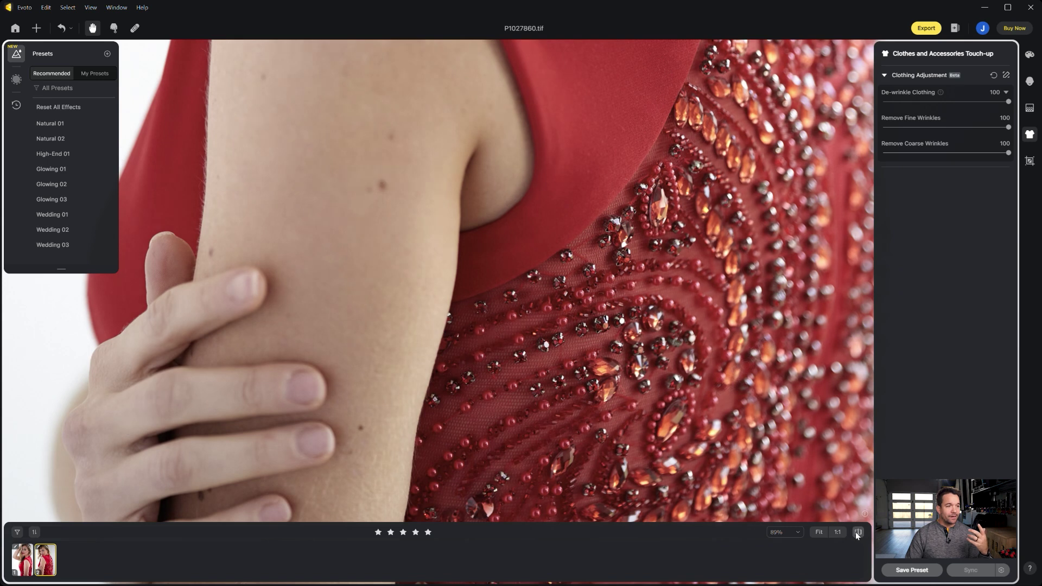
left_click(858, 533)
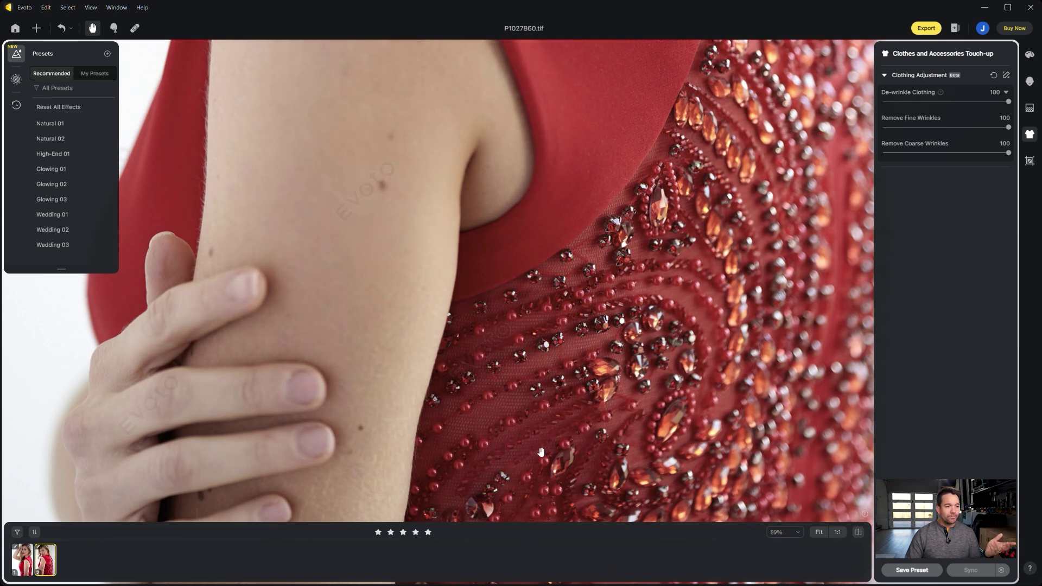
In Manual Tuning, erase the de-wrinkle mask from the beading with a size 102 brush, then confirm.
left_click(1009, 77)
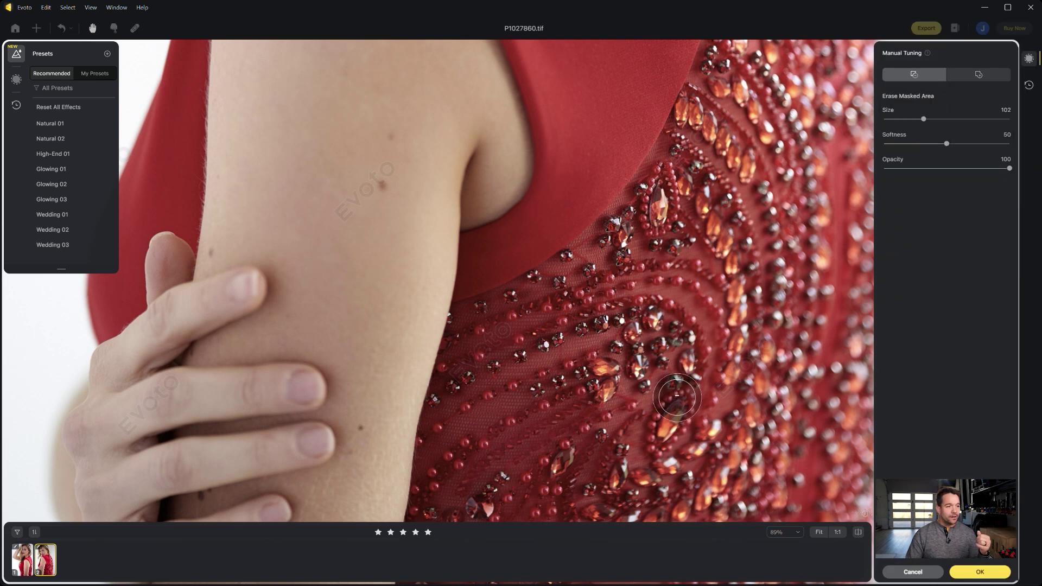
mouse_move(589, 402)
left_mouse_down()
mouse_move(465, 512)
mouse_move(565, 298)
mouse_move(595, 293)
mouse_move(535, 326)
mouse_move(607, 447)
mouse_move(521, 458)
mouse_move(488, 363)
mouse_move(464, 461)
mouse_move(465, 328)
mouse_move(629, 298)
mouse_move(593, 451)
mouse_move(502, 491)
mouse_move(653, 431)
mouse_move(653, 342)
mouse_move(610, 301)
left_mouse_up()
scroll(610, 301, "down", 3)
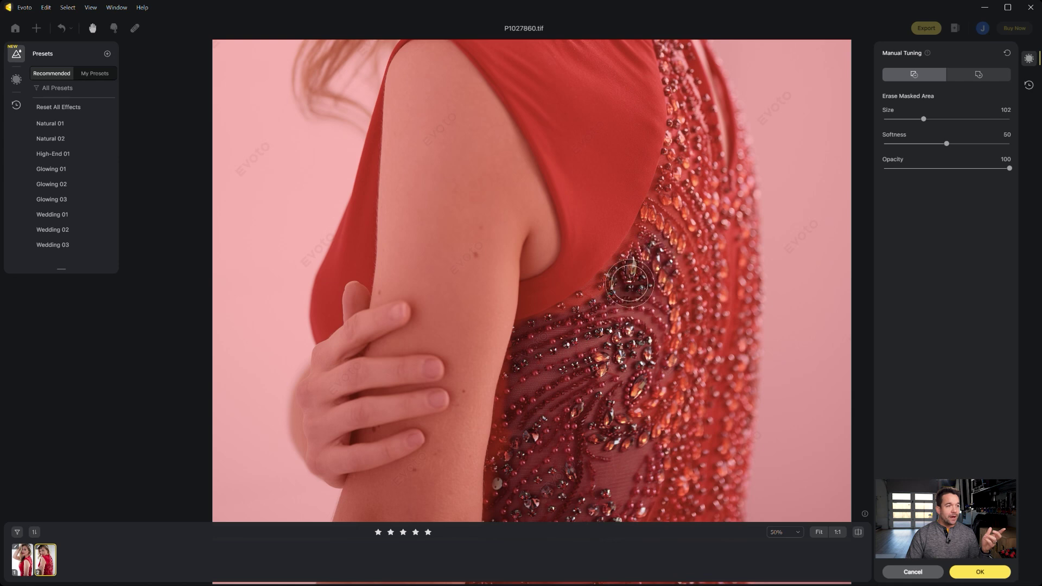
mouse_move(629, 283)
left_mouse_down()
mouse_move(606, 311)
mouse_move(526, 347)
mouse_move(497, 516)
left_mouse_up()
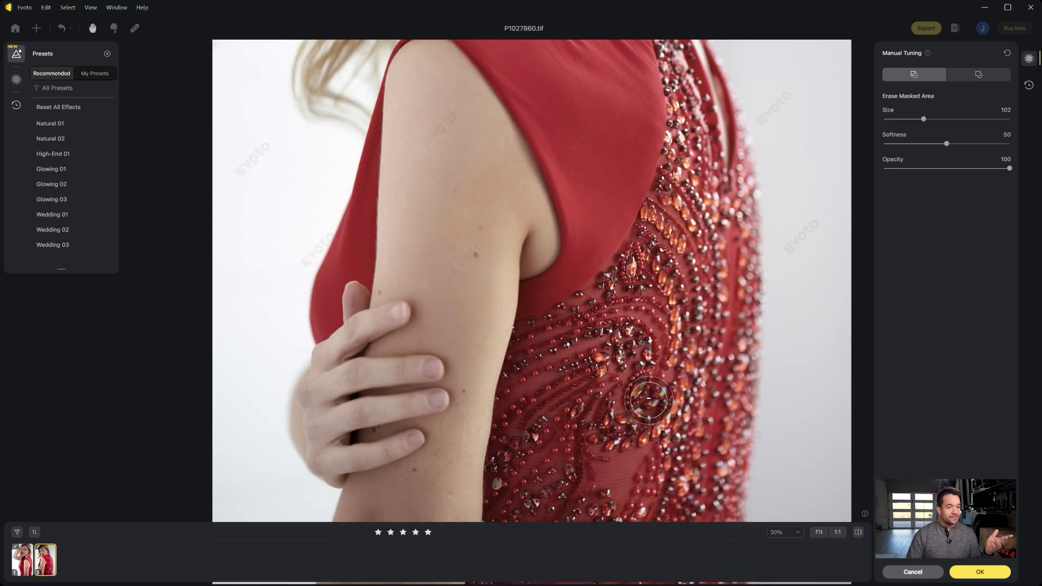
left_click(990, 576)
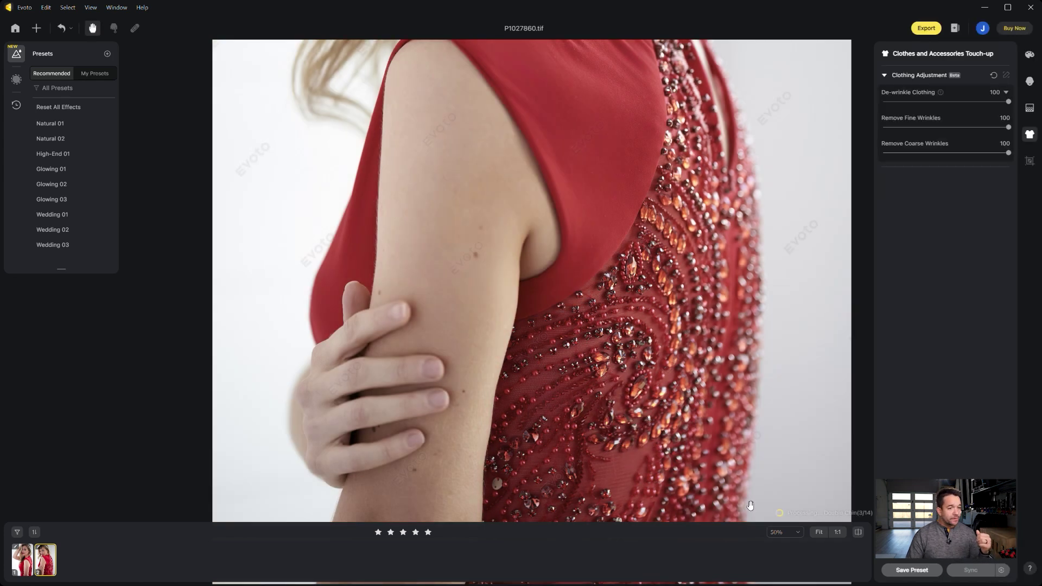
scroll(565, 399, "up", 3)
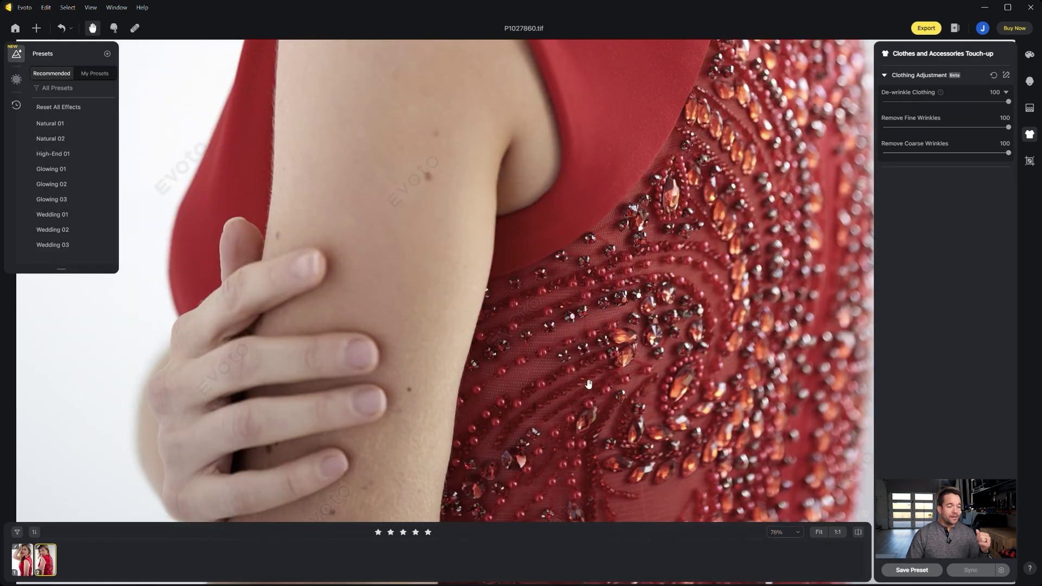
scroll(564, 341, "down", 3)
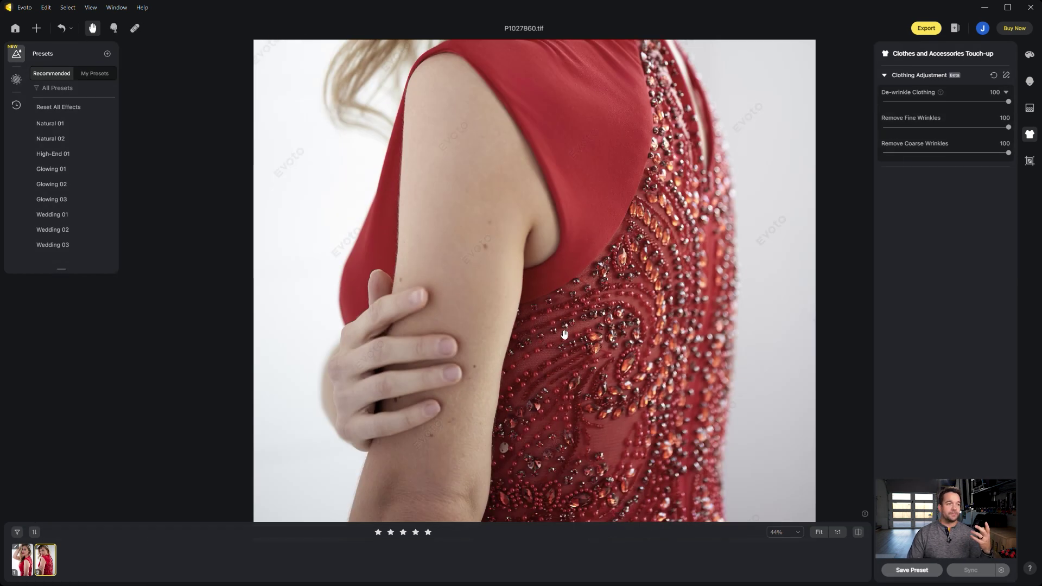